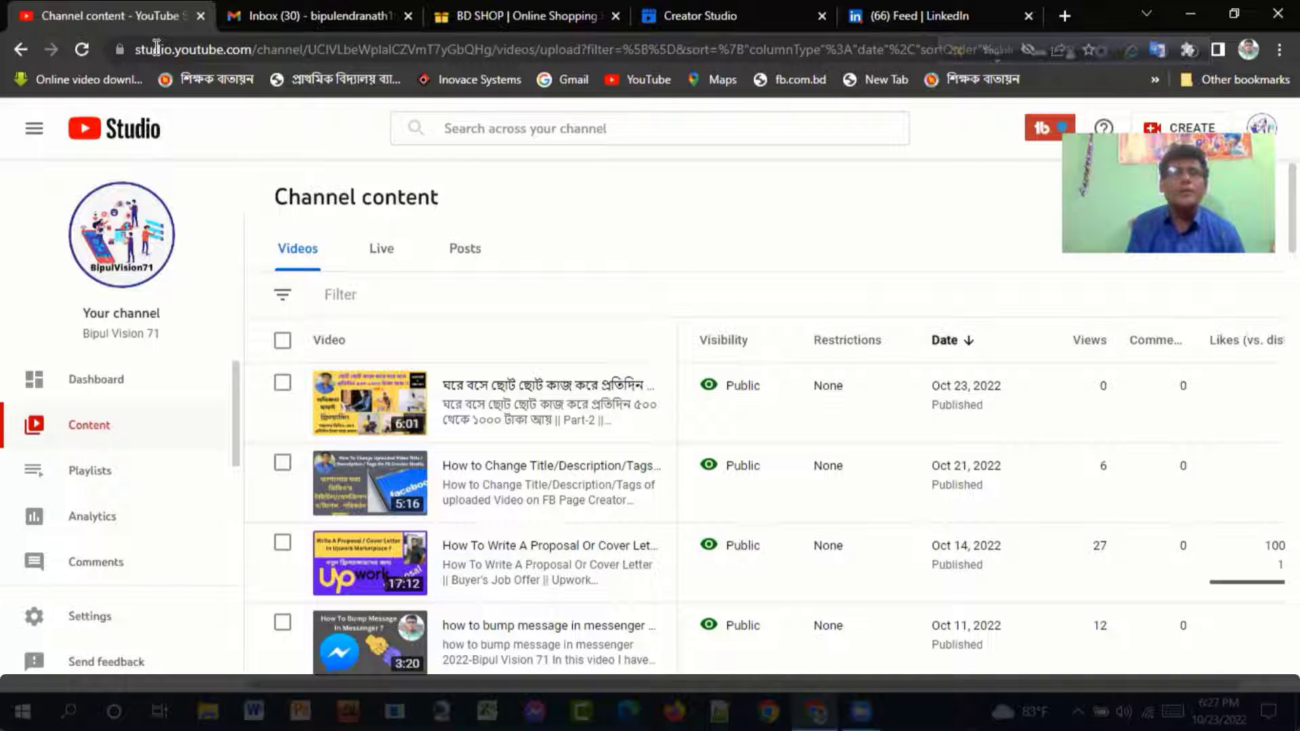
- Copy the full web address of the YouTube Studio channel content page
left_click(157, 49)
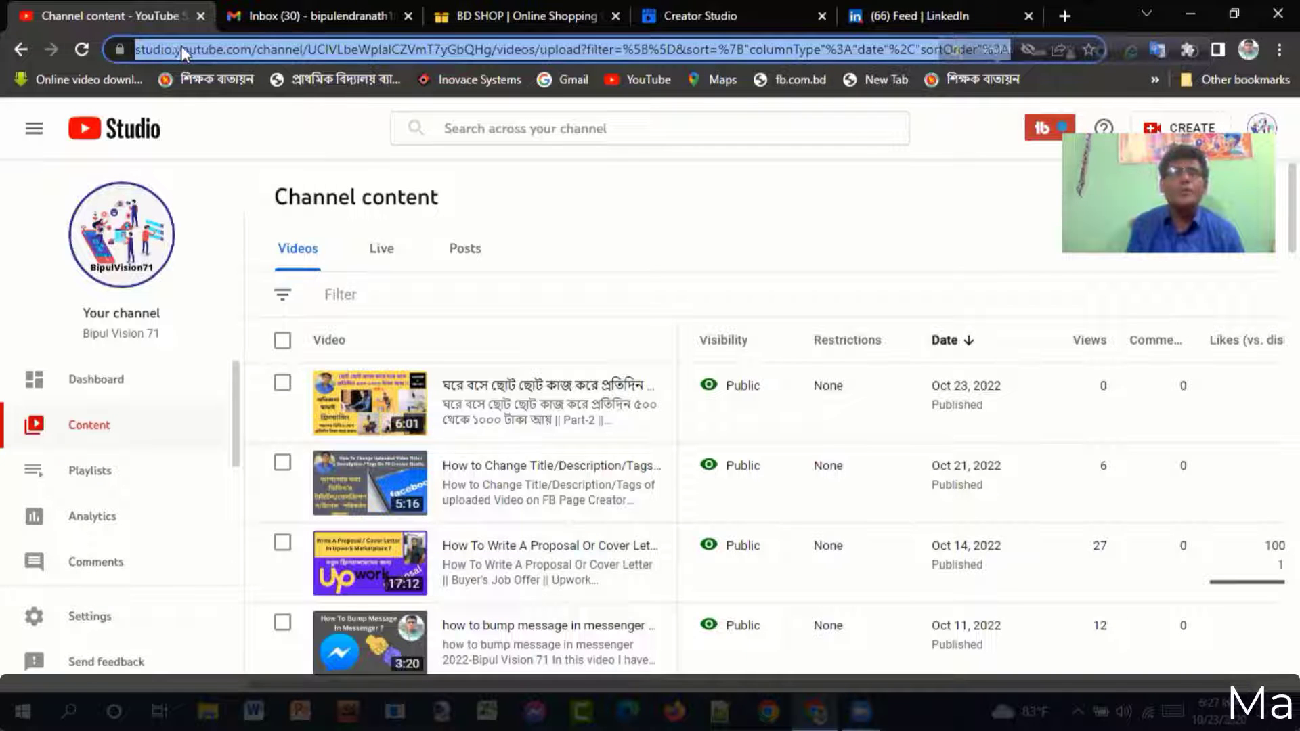
right_click(222, 50)
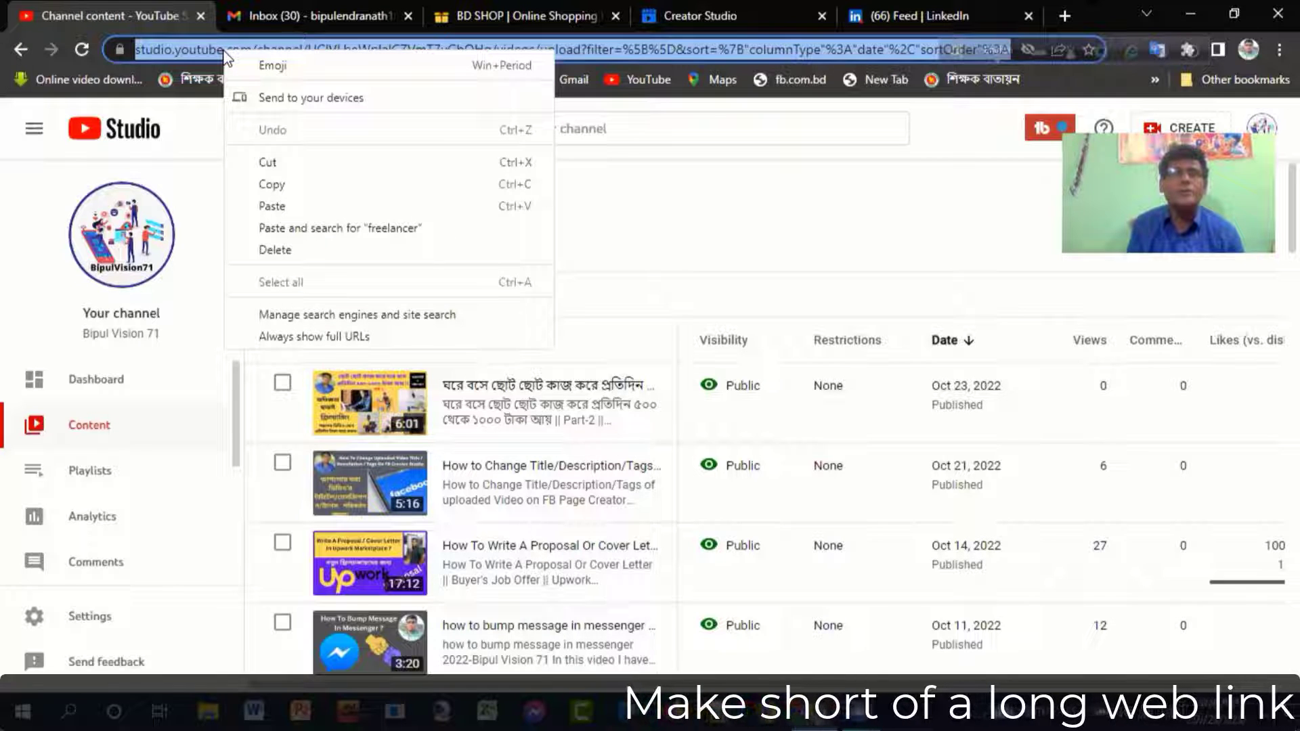
left_click(278, 185)
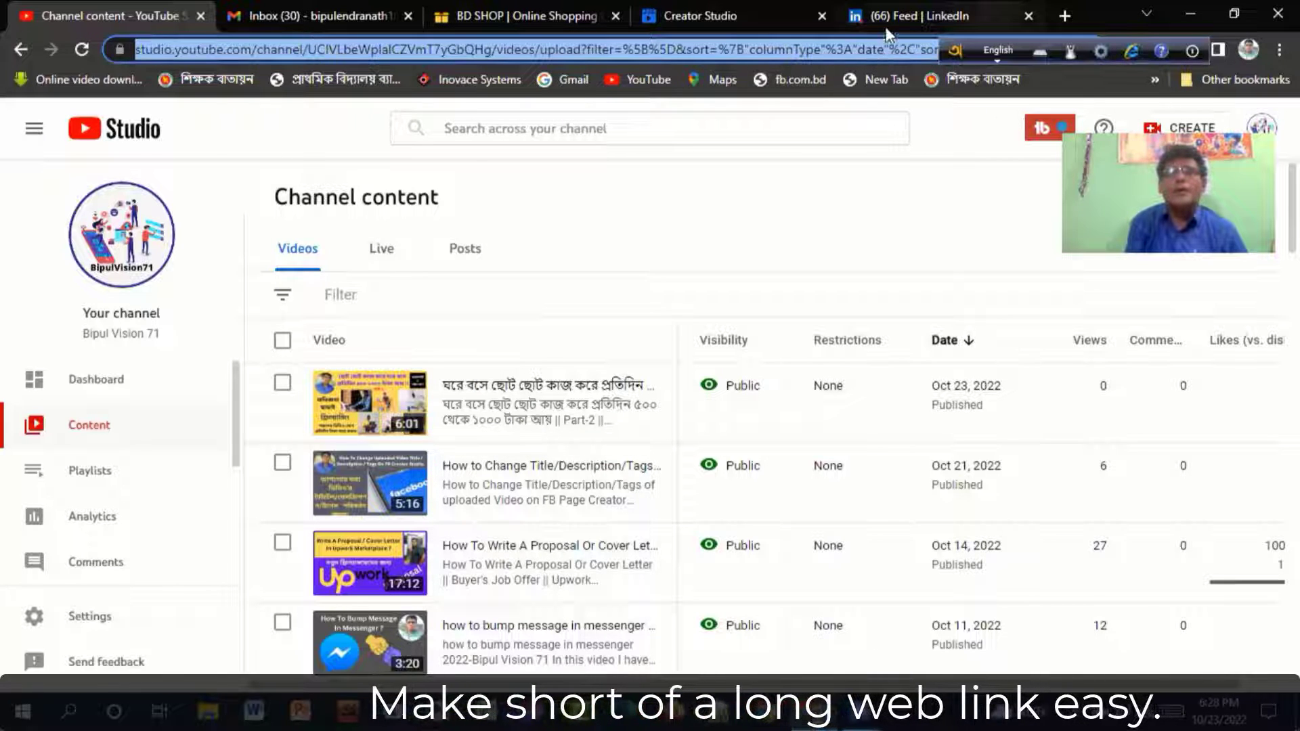
- Open the bookmarked Cuttly URL shortener site (cutt.ly) in a new browser tab
left_click(1065, 17)
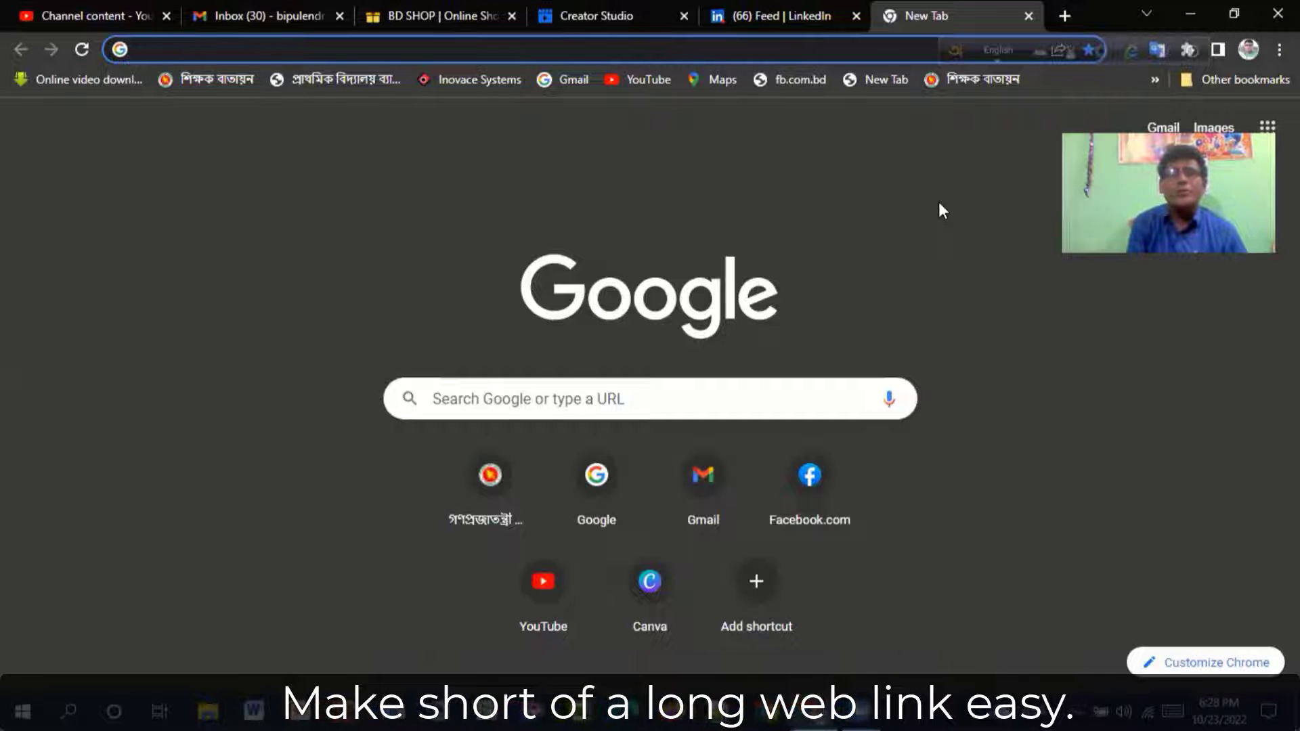
left_click(1232, 80)
left_click(1126, 423)
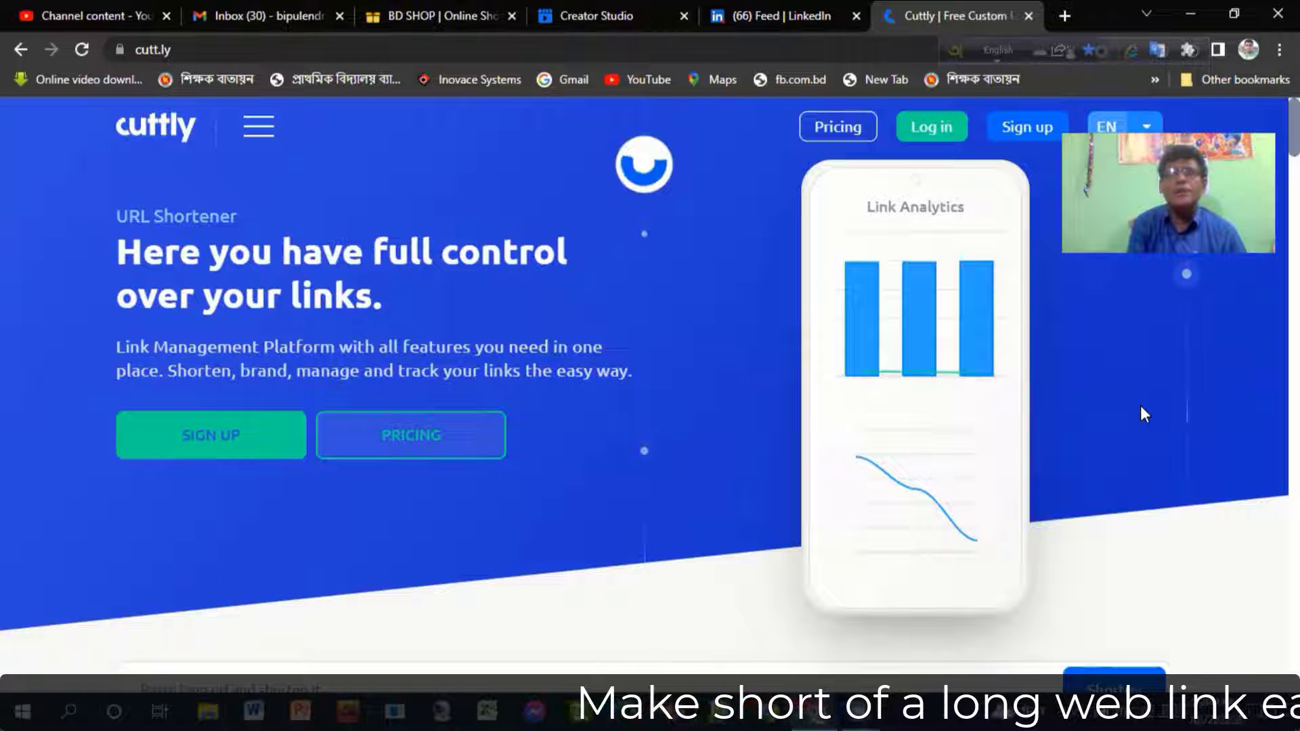
- Shorten the copied YouTube Studio URL with Cuttly and copy the resulting short link
scroll(599, 452, "down", 3)
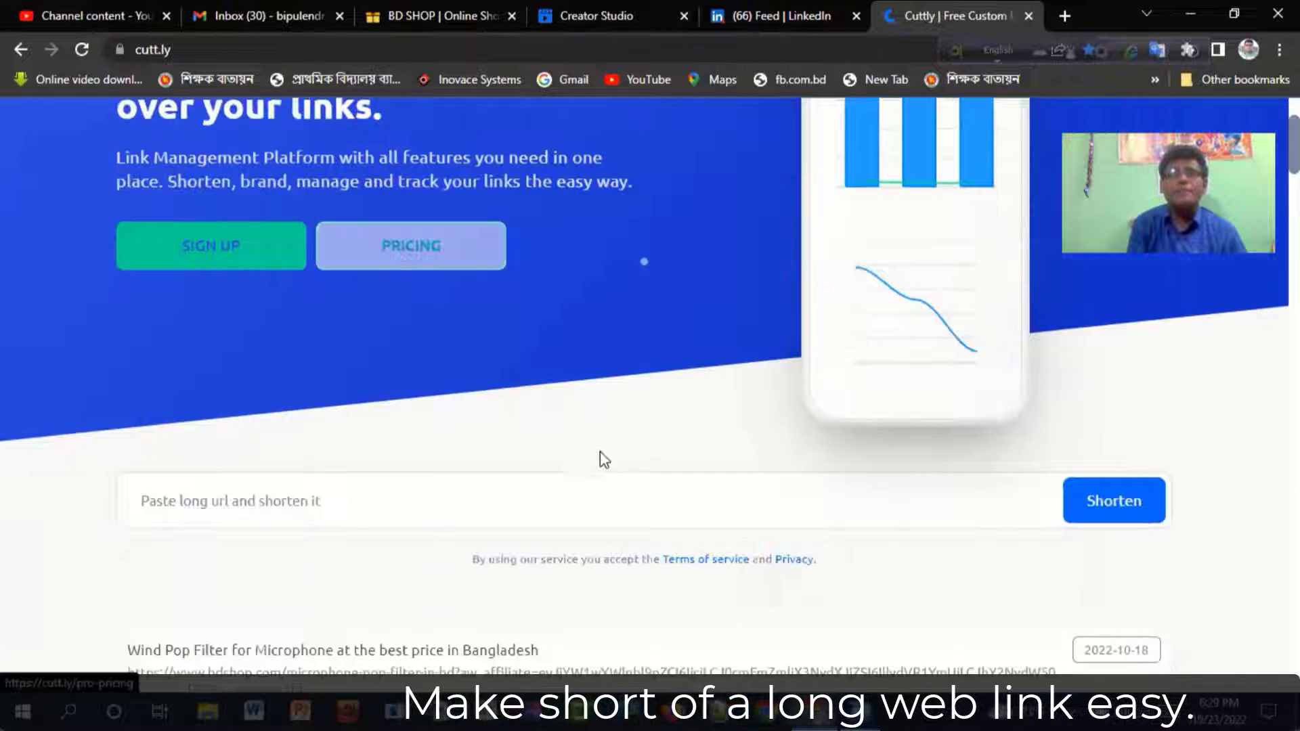
scroll(604, 455, "down", 5)
scroll(482, 428, "up", 3)
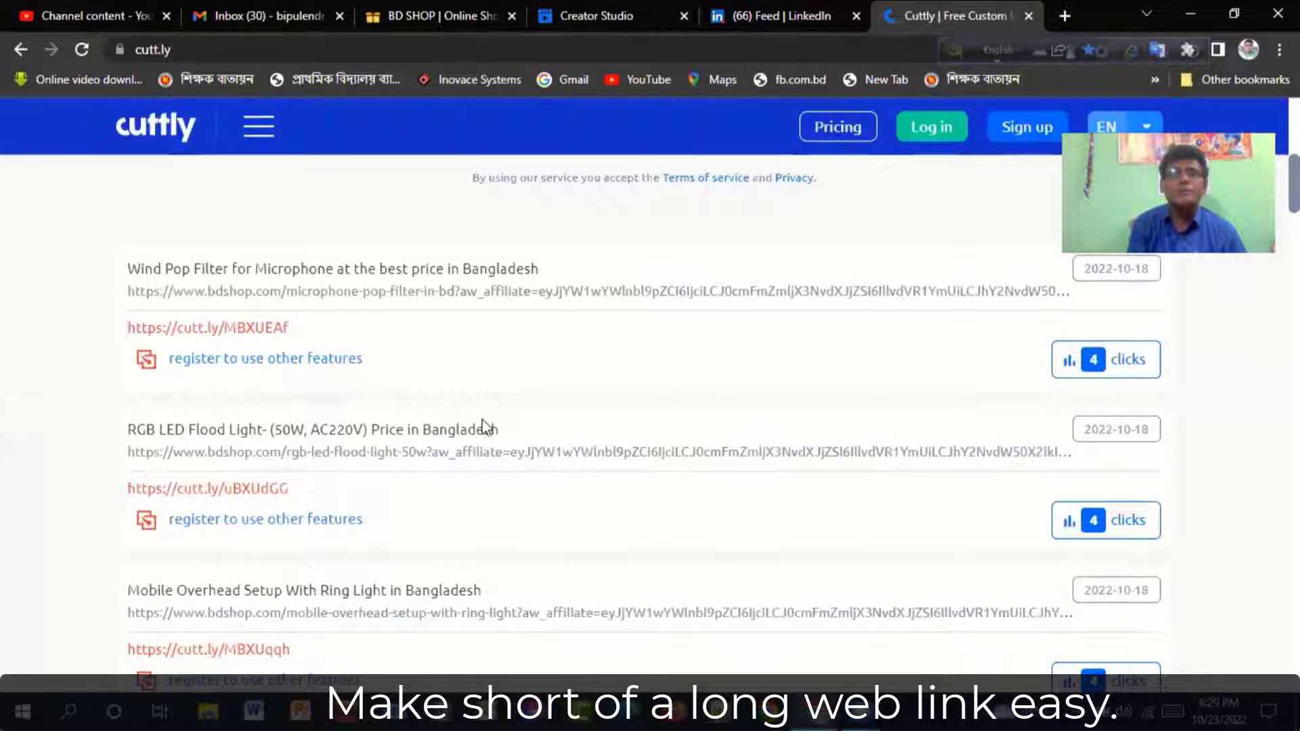
scroll(484, 426, "up", 3)
scroll(484, 423, "down", 2)
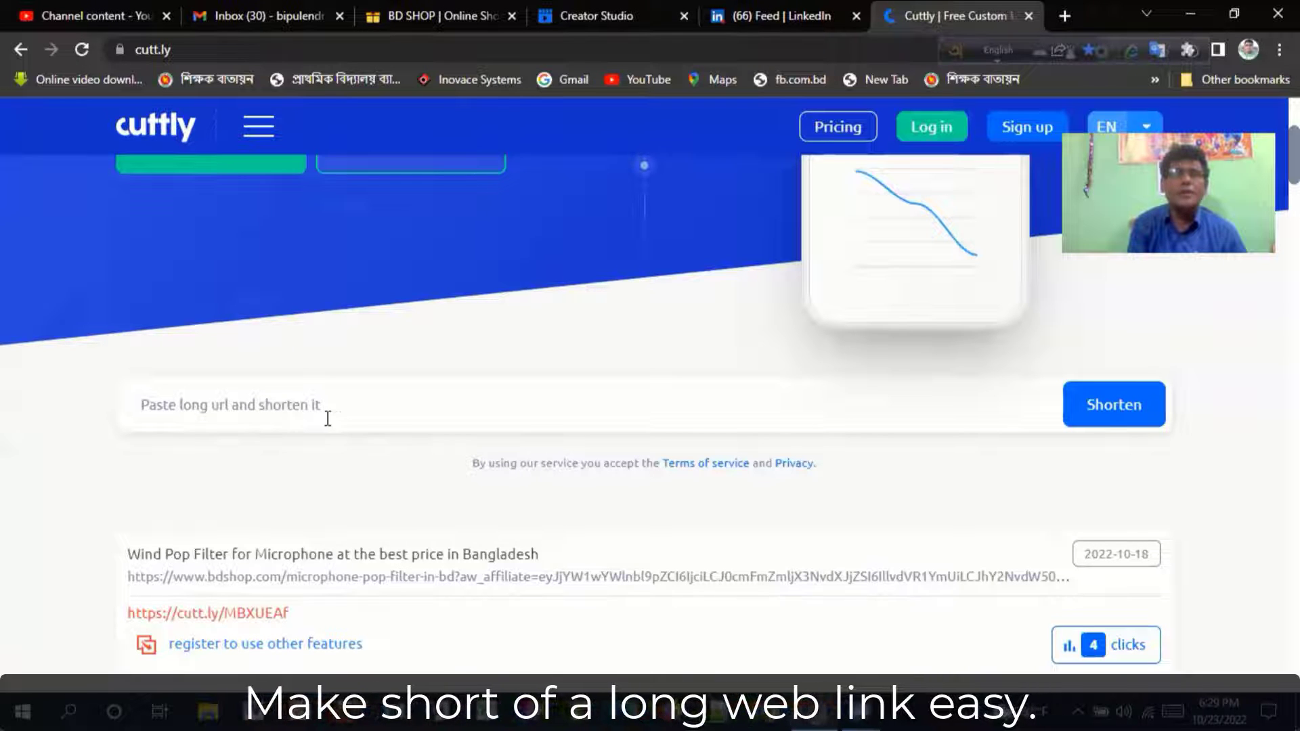
right_click(146, 405)
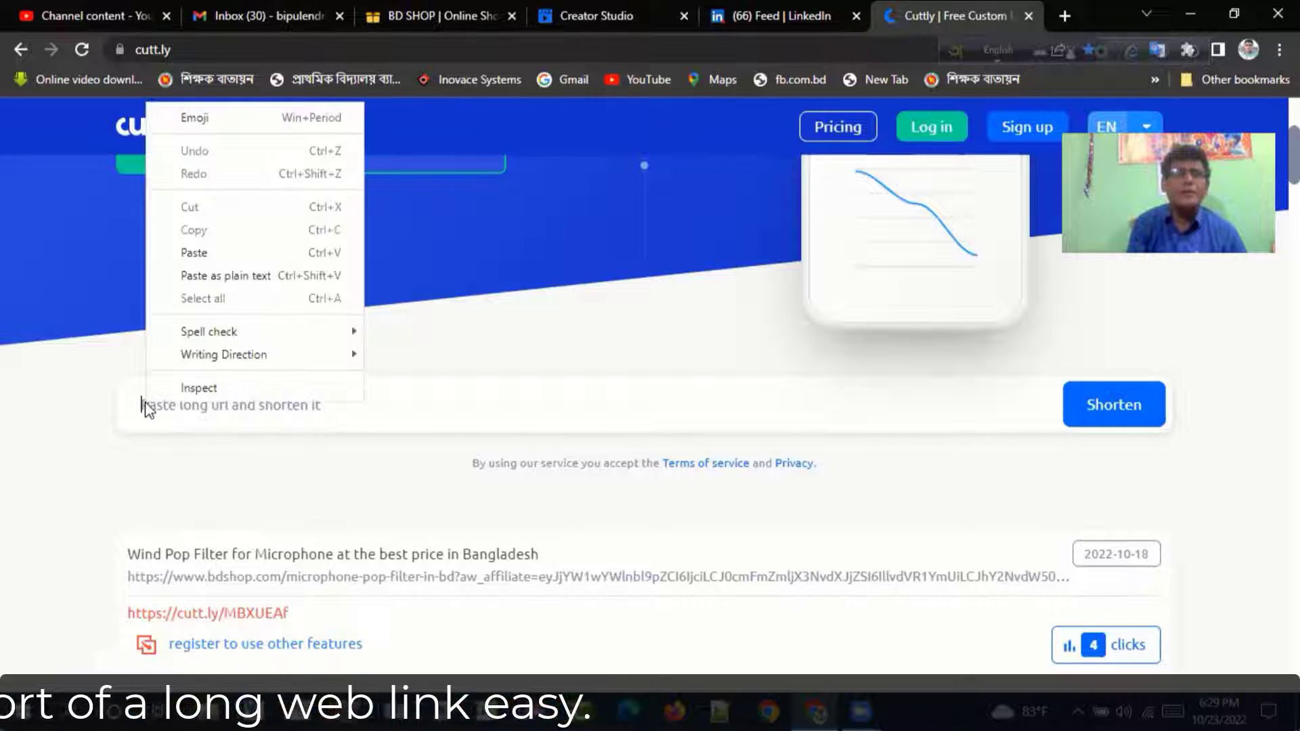
left_click(209, 252)
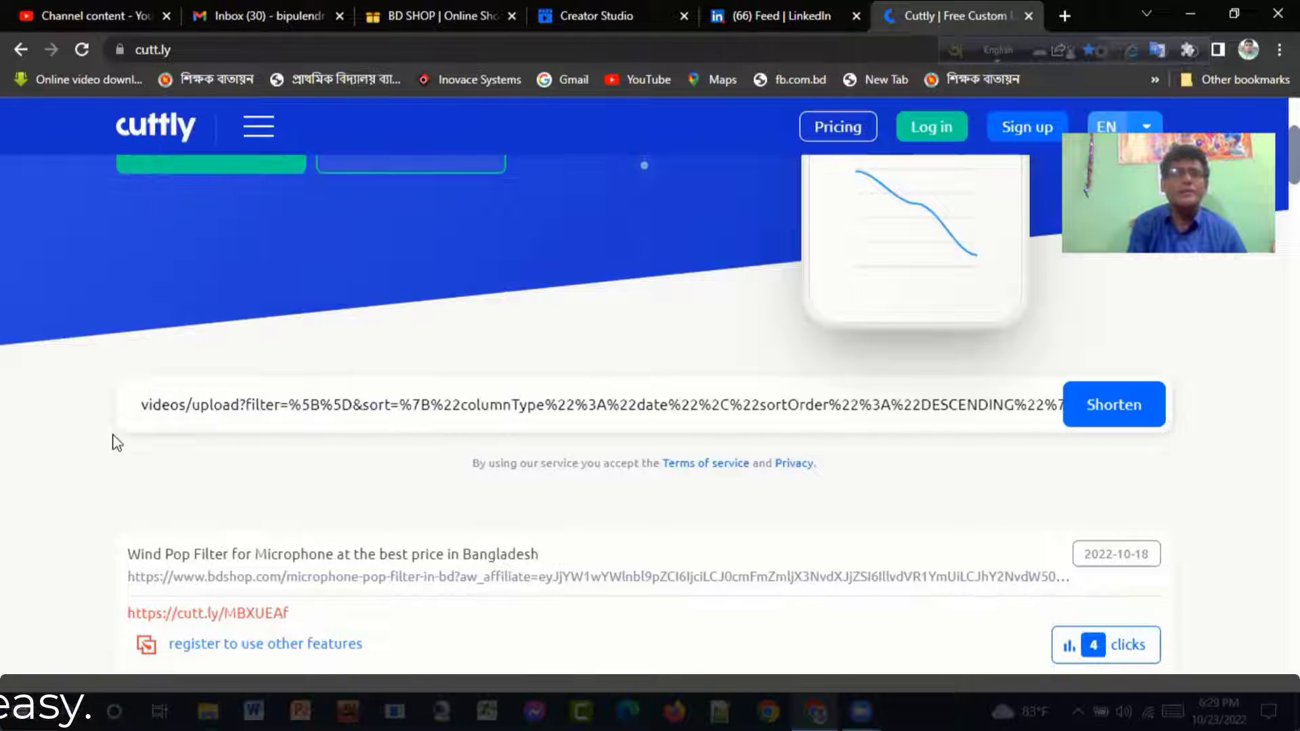
left_click(1114, 420)
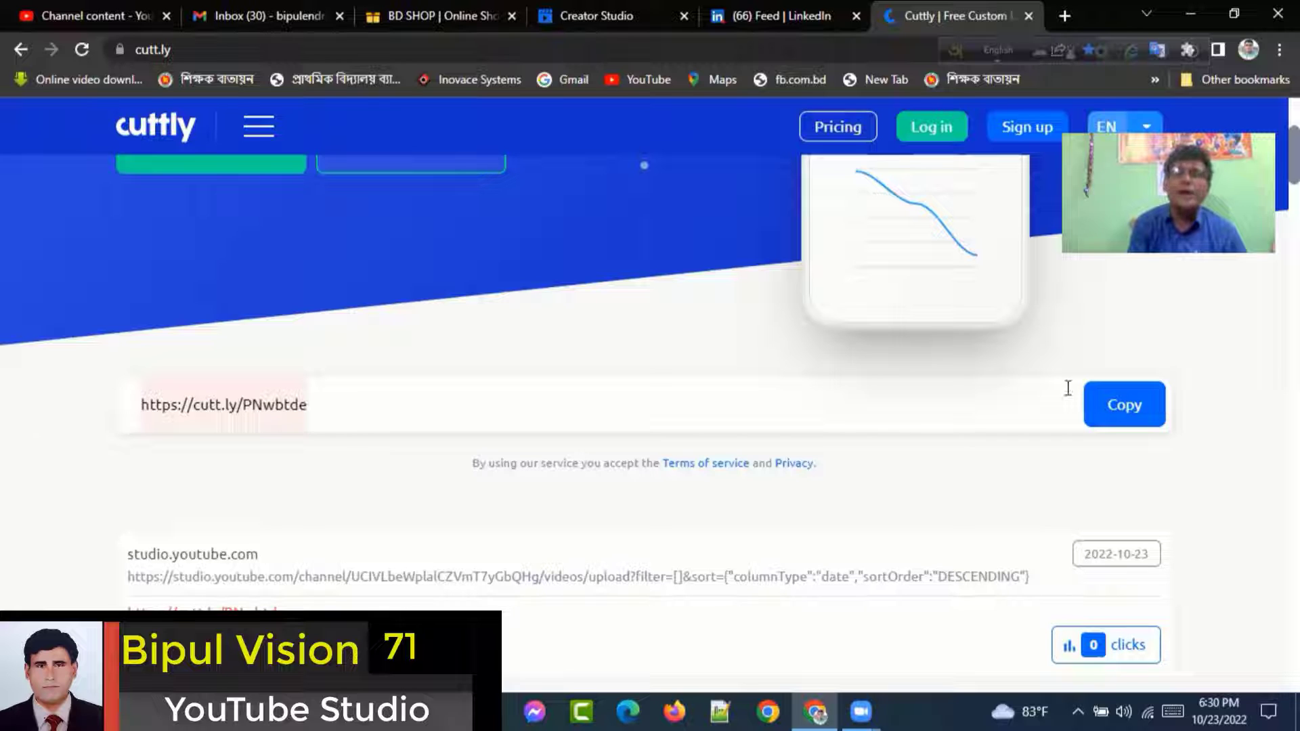
left_click(1125, 406)
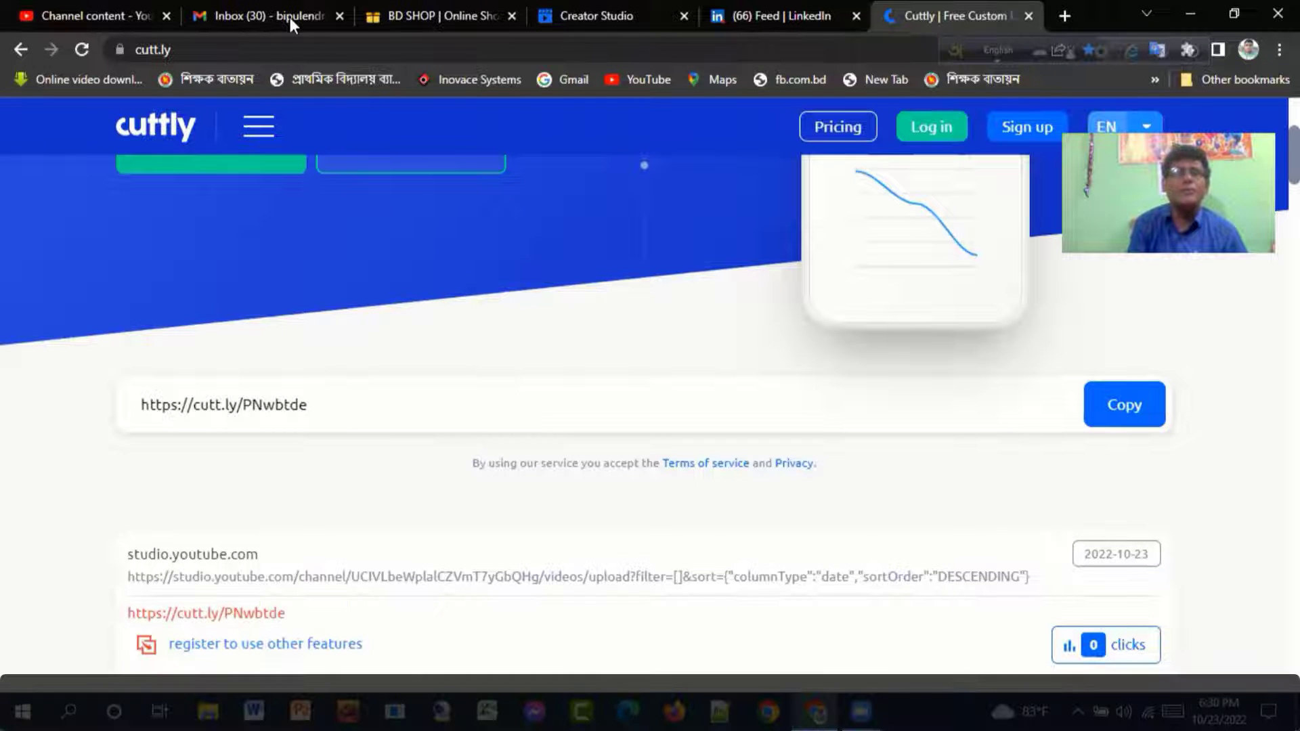
- Return to the YouTube Studio channel content page and copy its long web address again
left_click(93, 14)
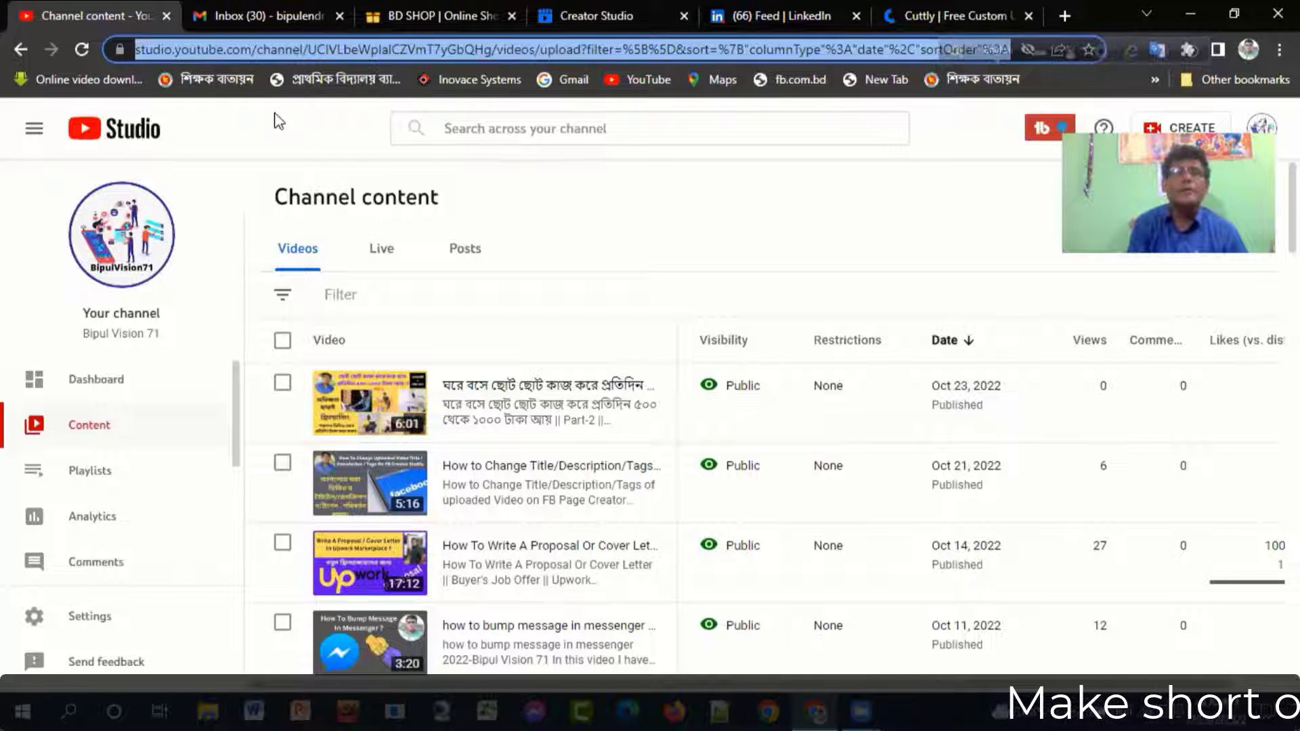
left_click(209, 50)
left_click(209, 50)
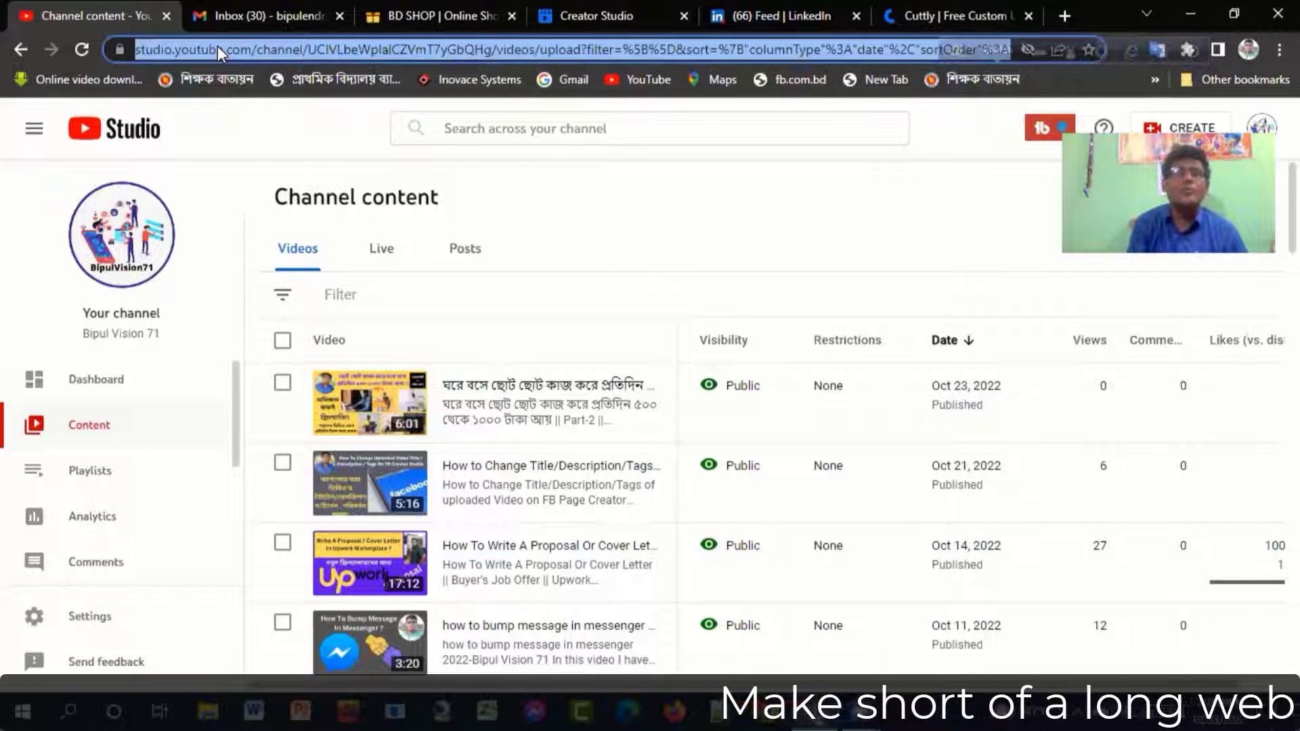
right_click(217, 46)
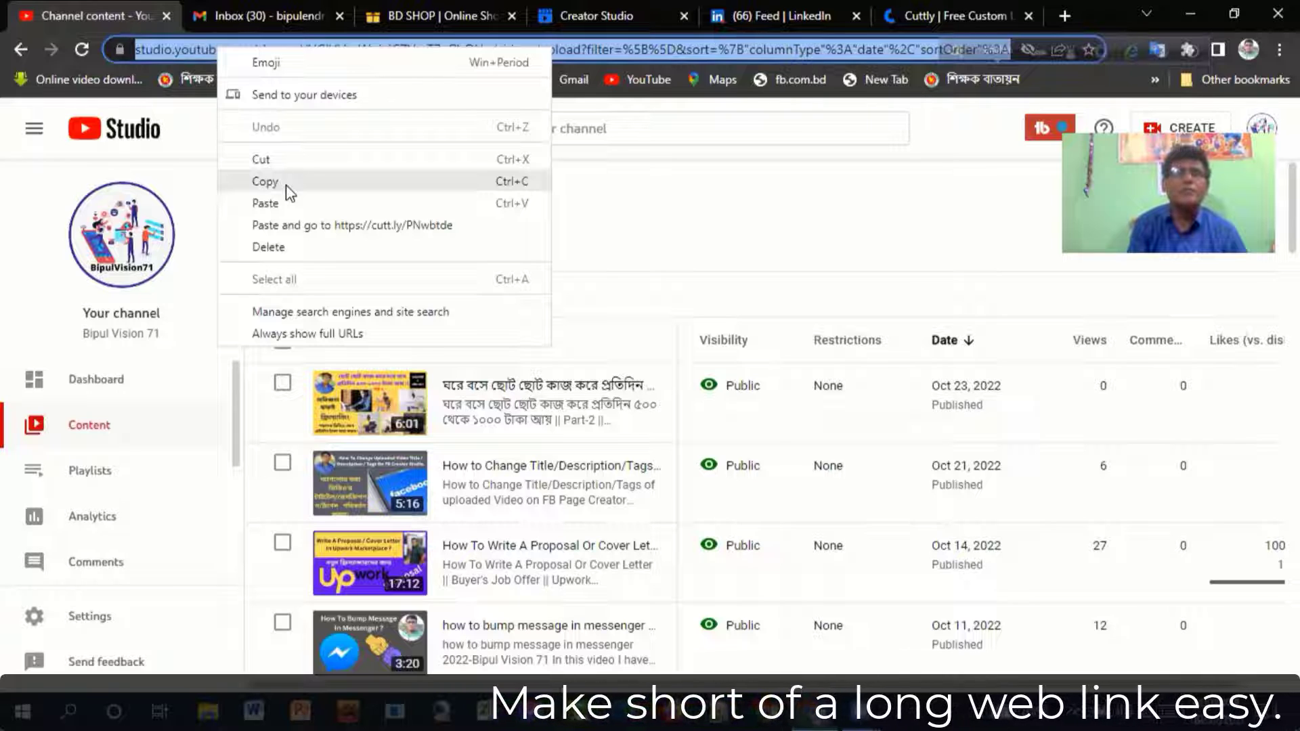
left_click(285, 183)
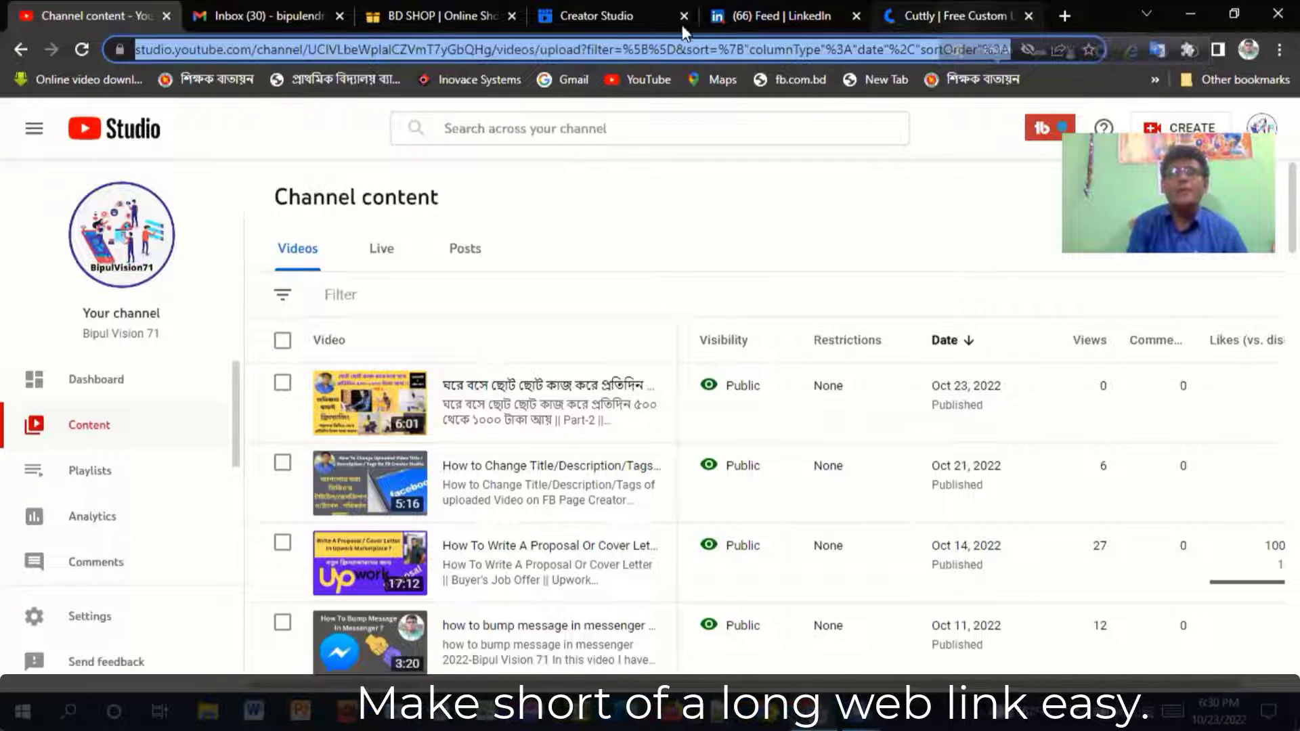
- Switch to LinkedIn and publish a post containing the copied YouTube Studio URL, with the link preview removed
left_click(771, 18)
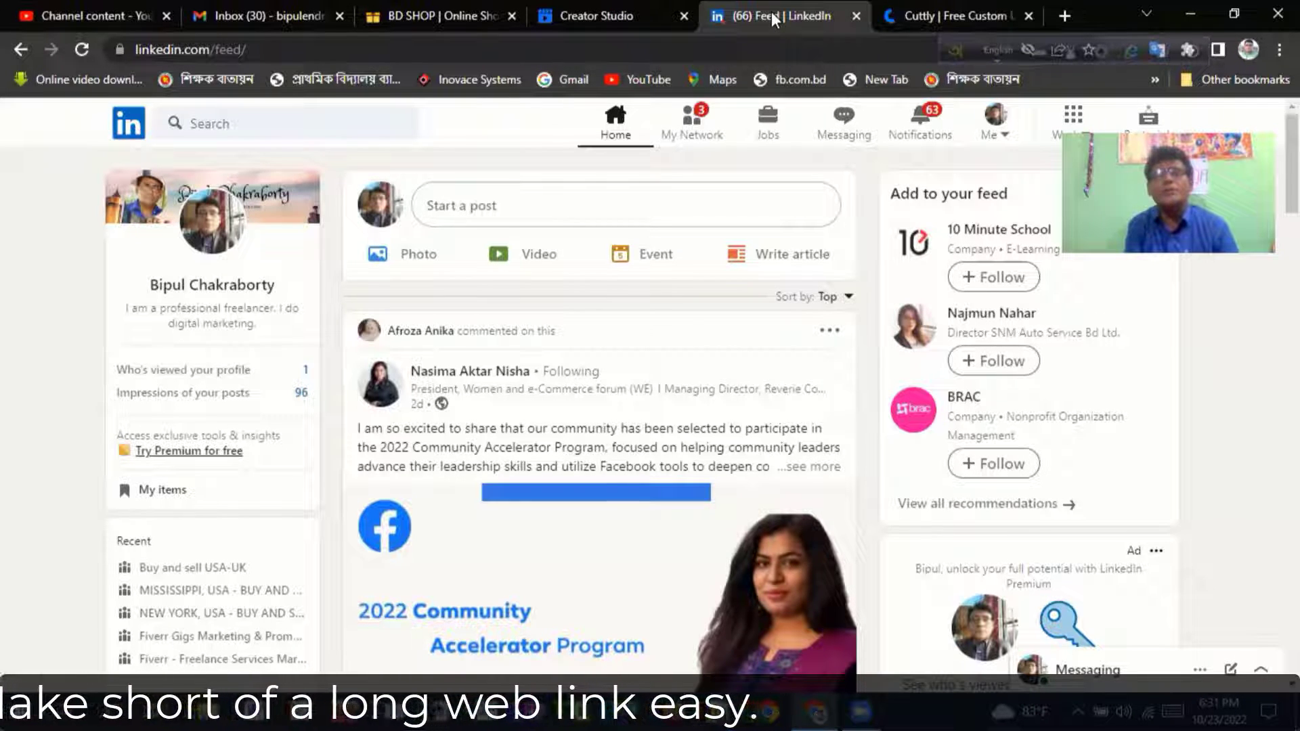
left_click(459, 215)
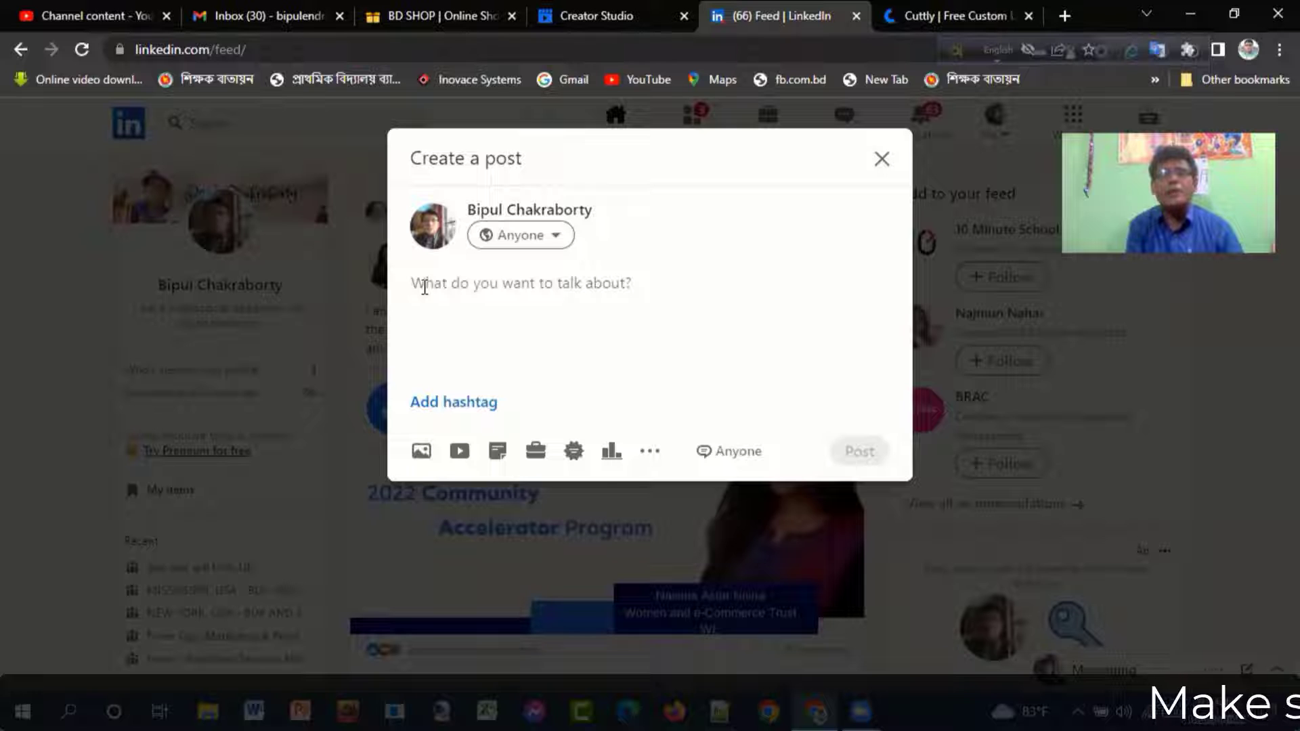
left_click(424, 287)
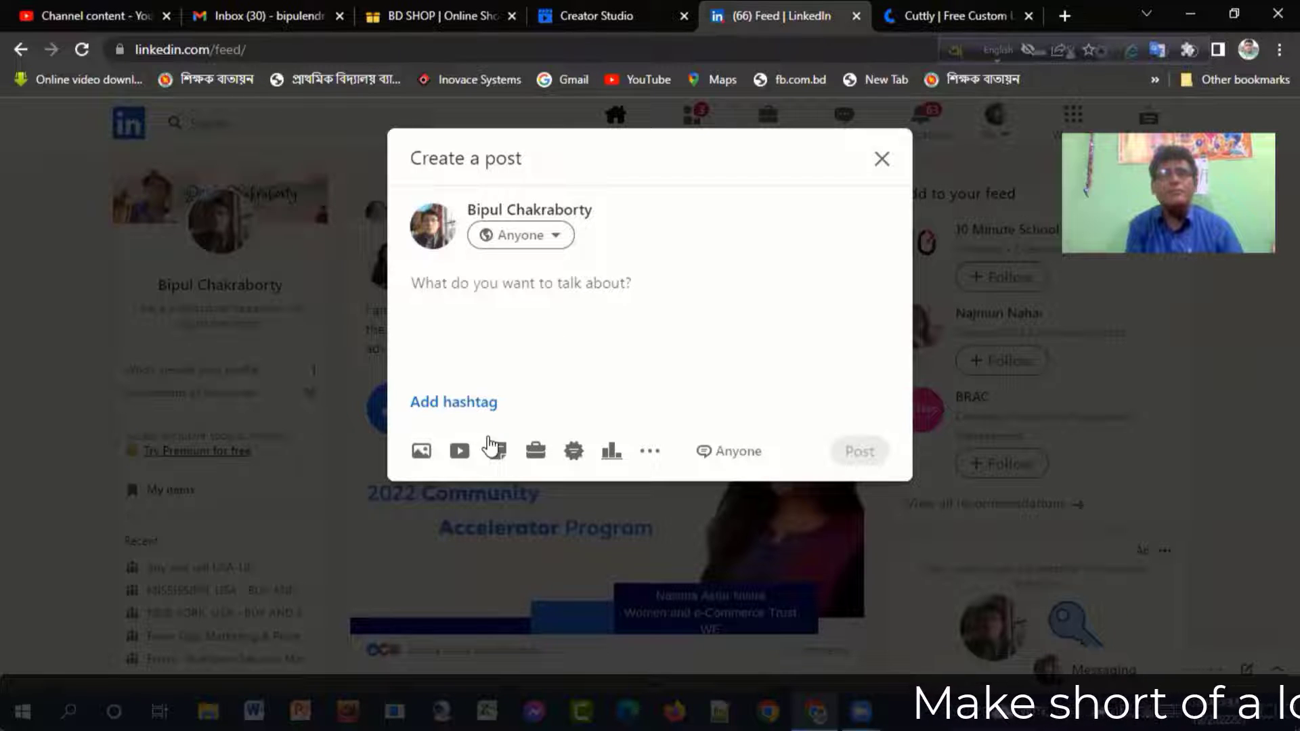
key("ctrl+v")
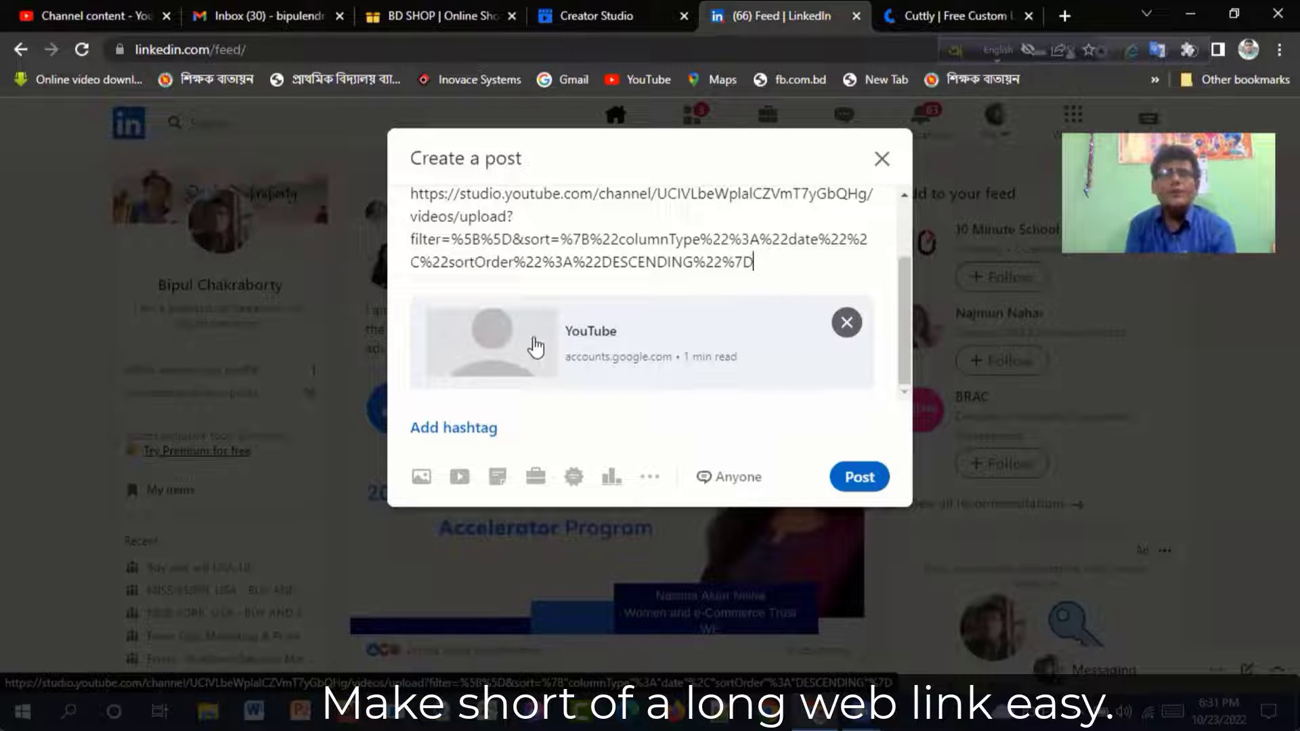
left_click(847, 323)
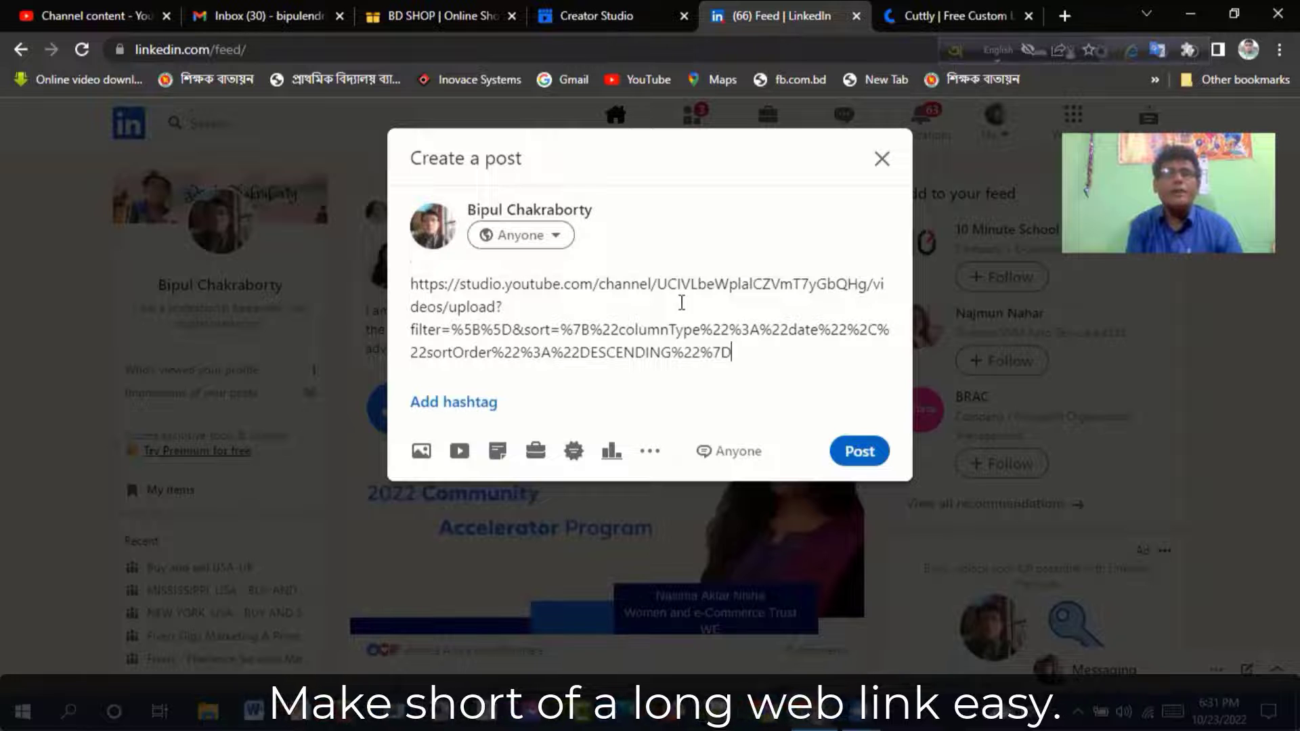
left_click(858, 452)
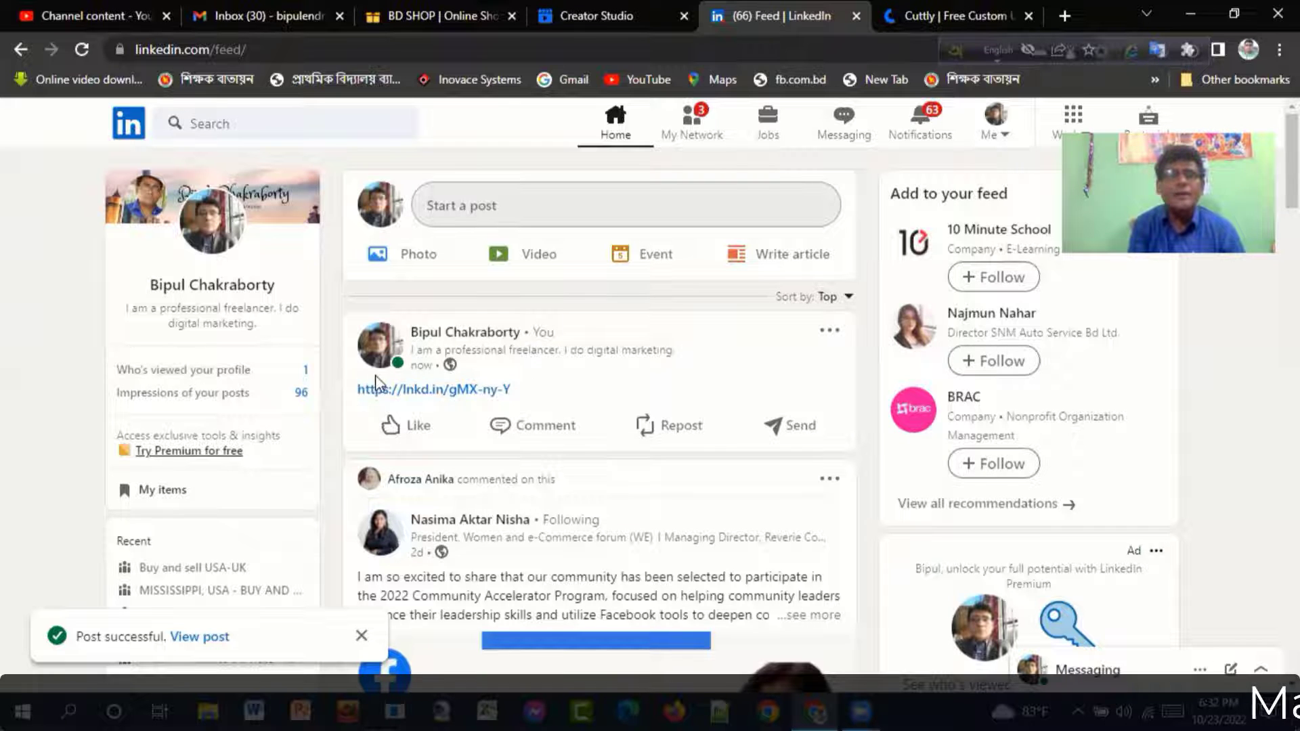
- Copy the shortened lnkd.in link address from the newly published LinkedIn post
left_click_drag(376, 377, 597, 388)
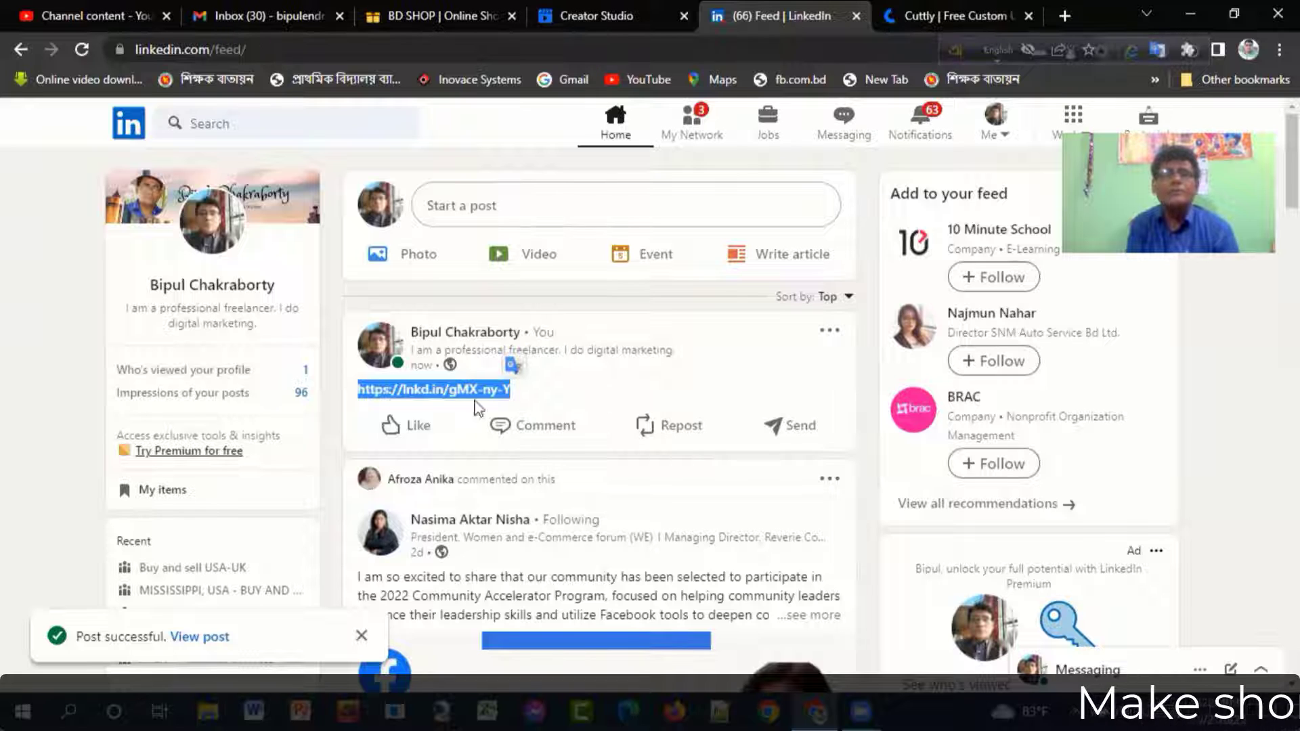
right_click(453, 391)
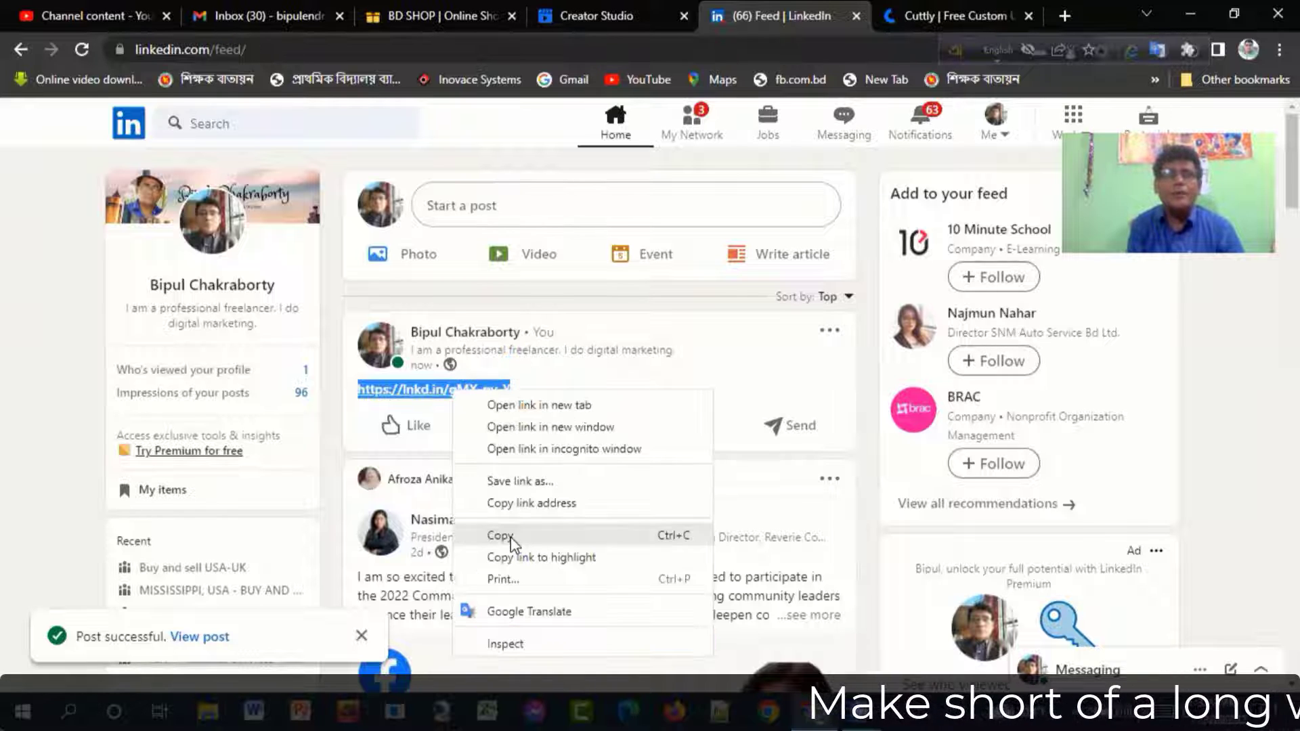
left_click(566, 503)
key("ctrl+t")
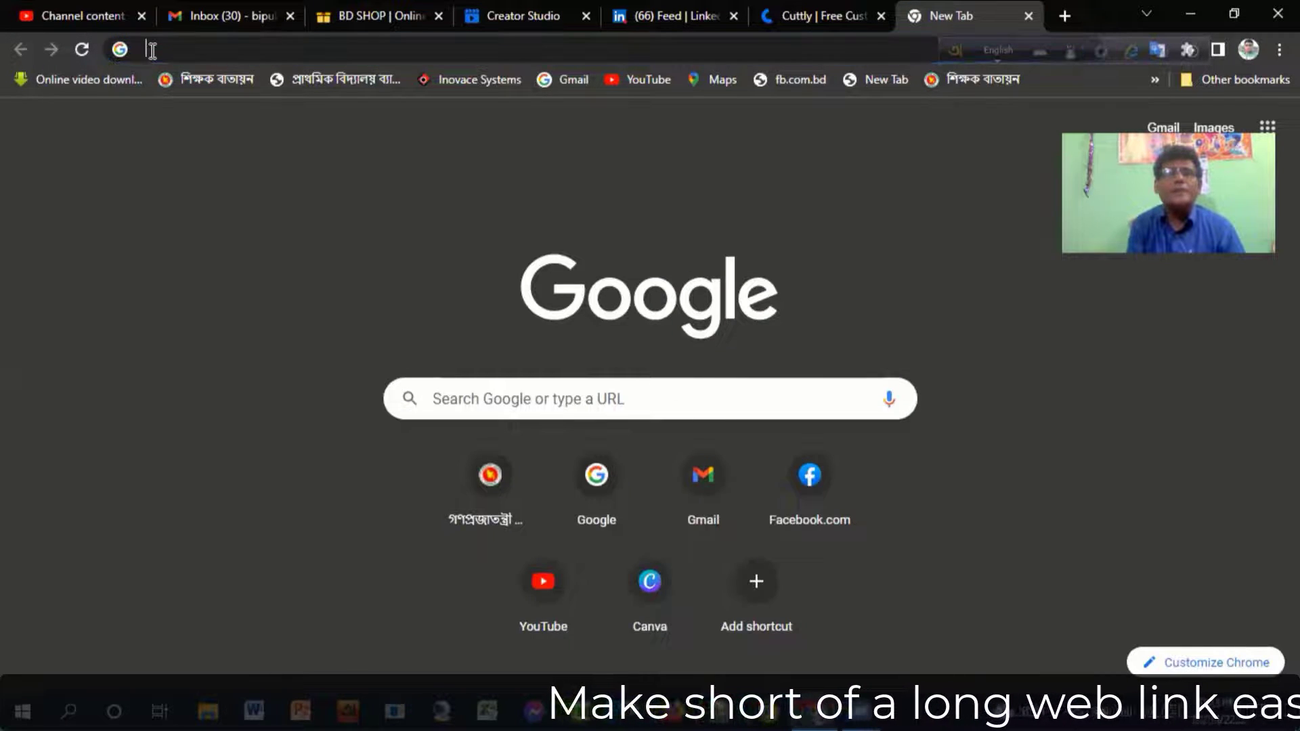
left_click(149, 48)
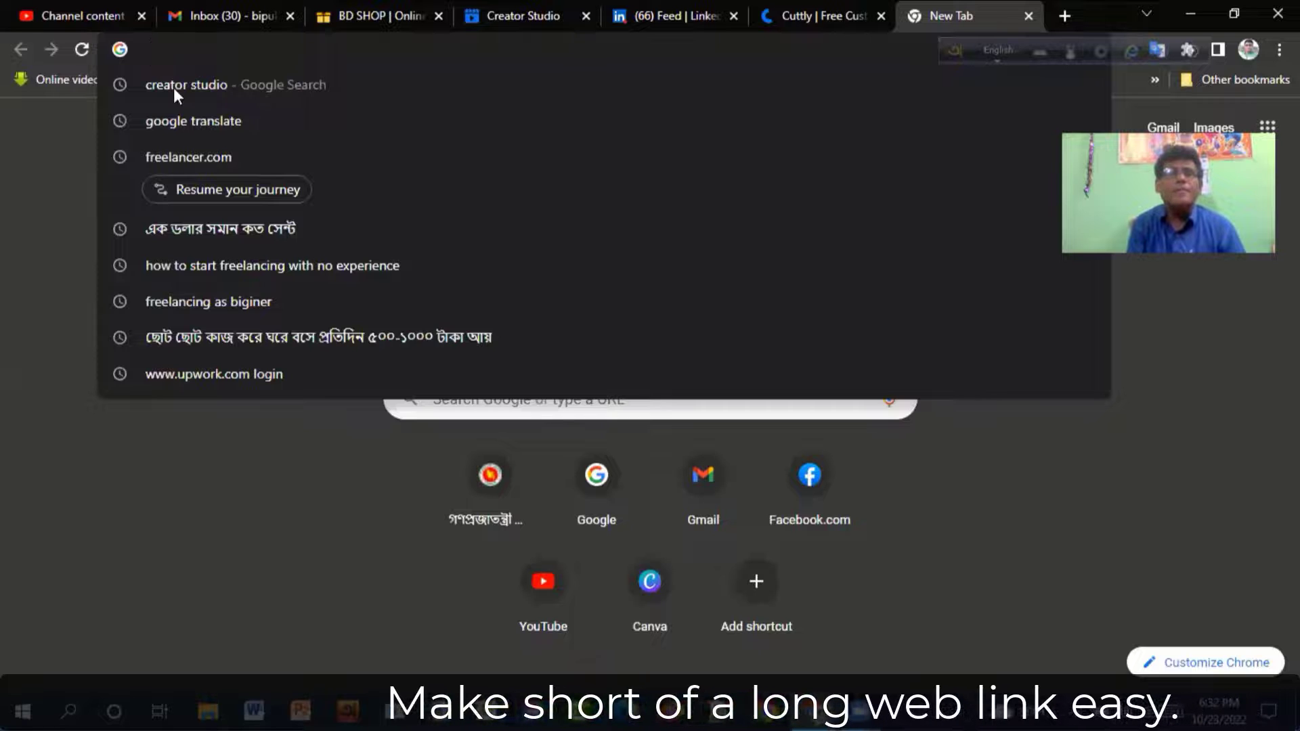
right_click(151, 50)
left_click(203, 178)
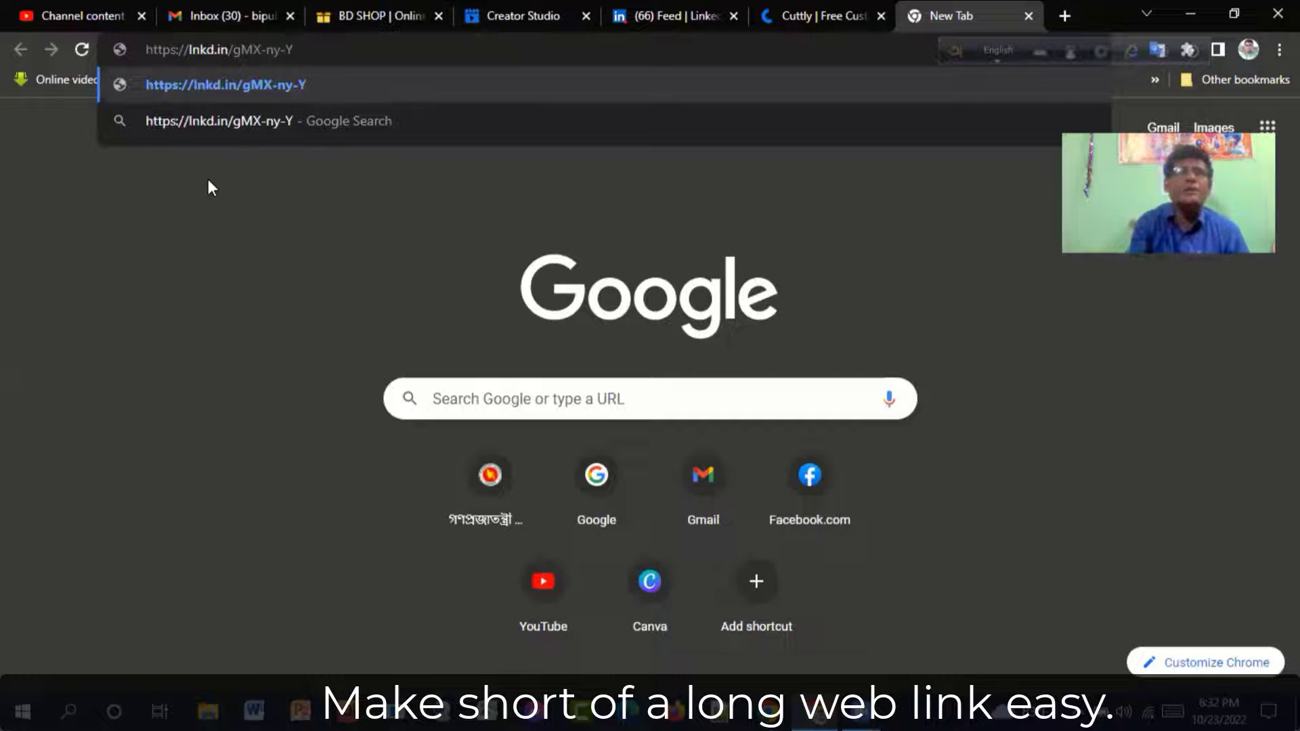
key("Return")
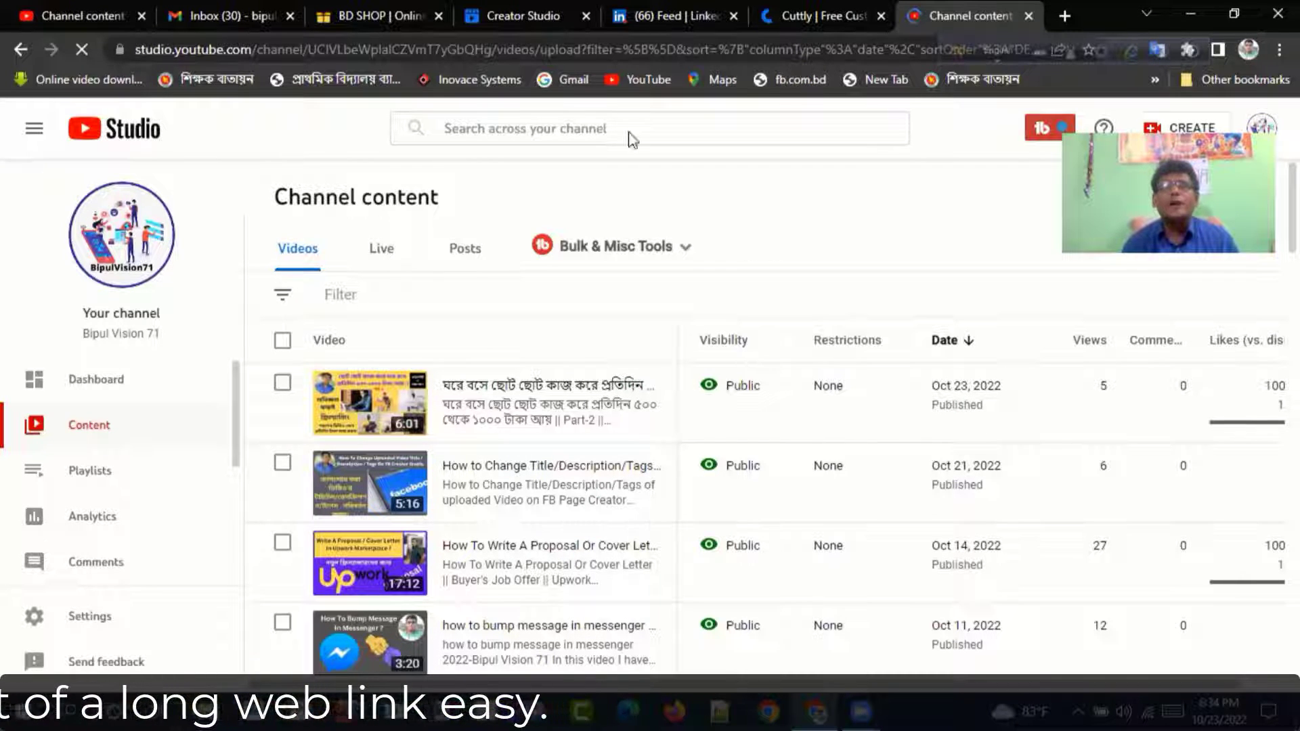
left_click(781, 12)
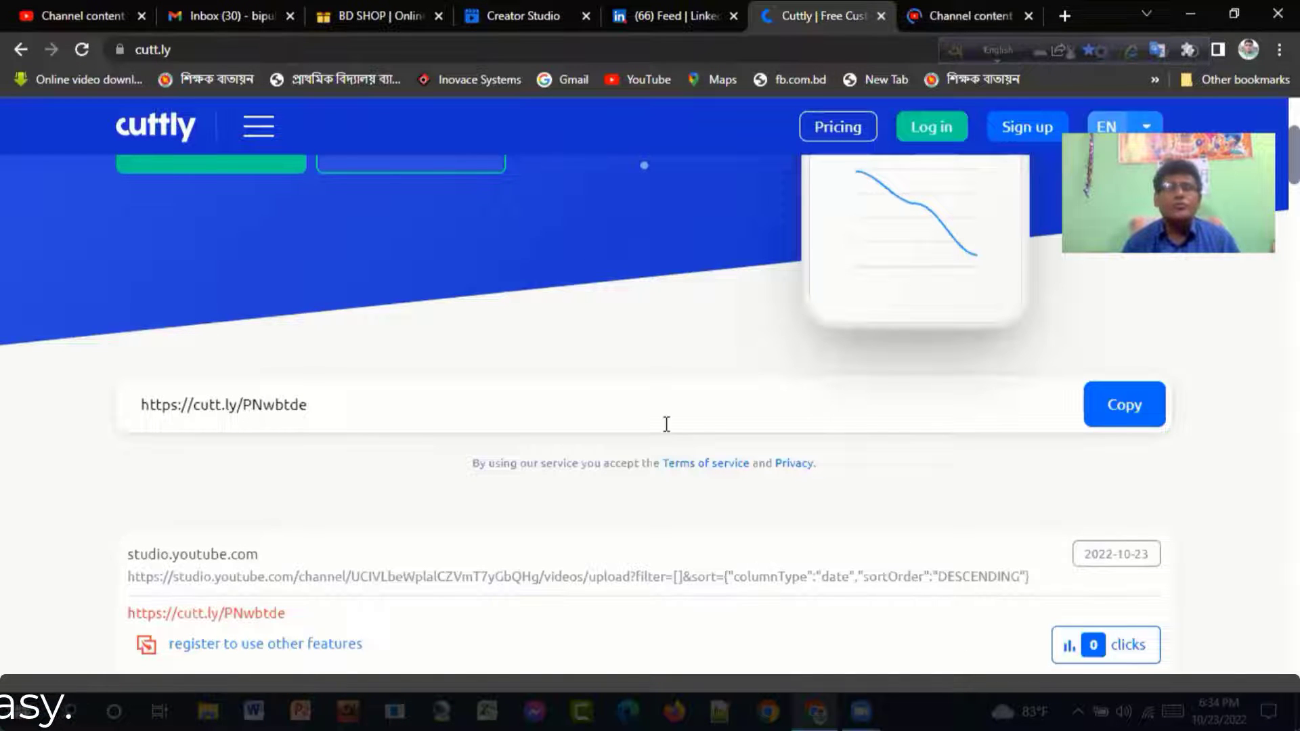
left_click(1130, 410)
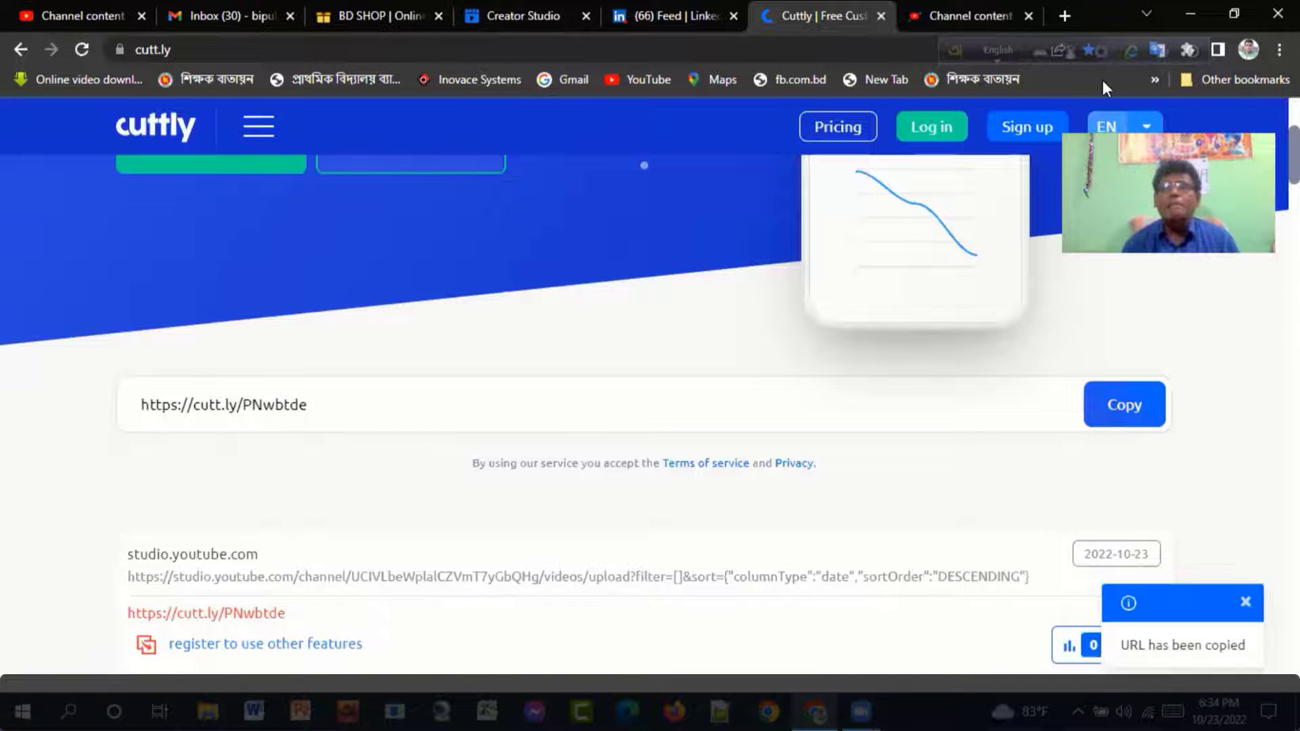
left_click(1064, 15)
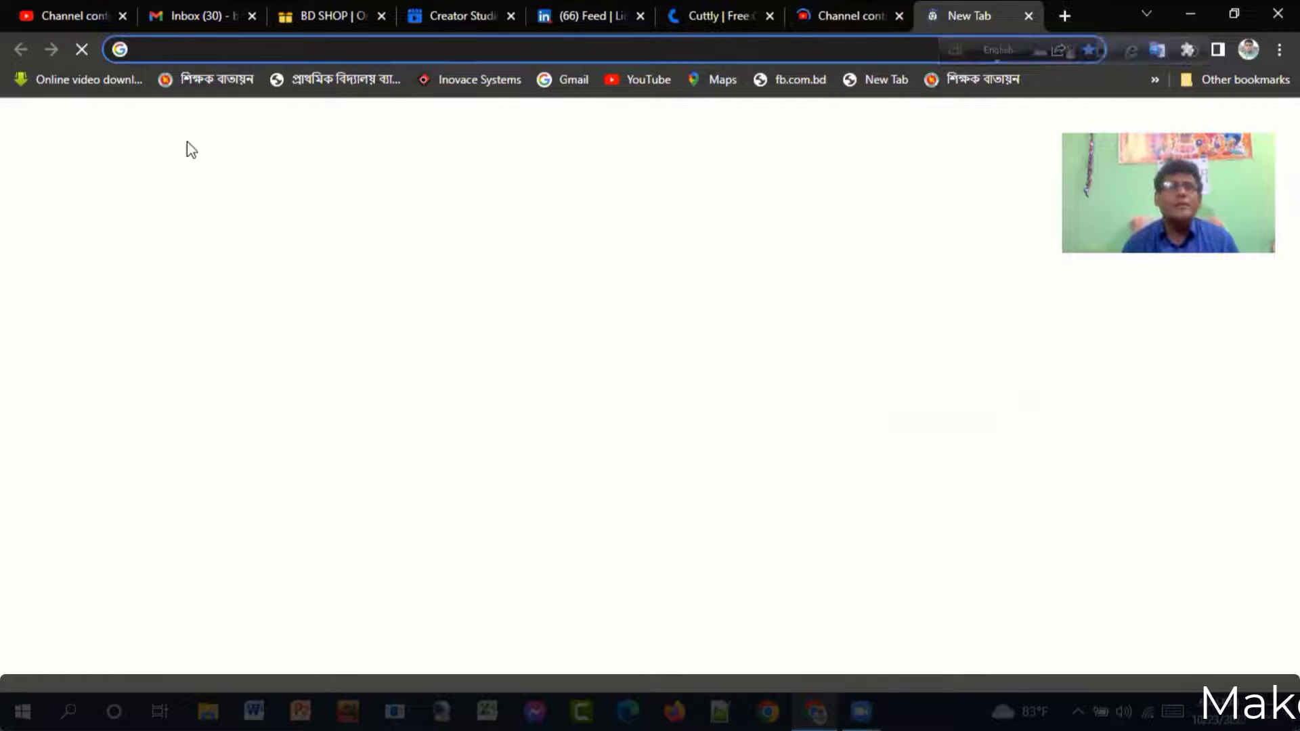
key("ctrl+v")
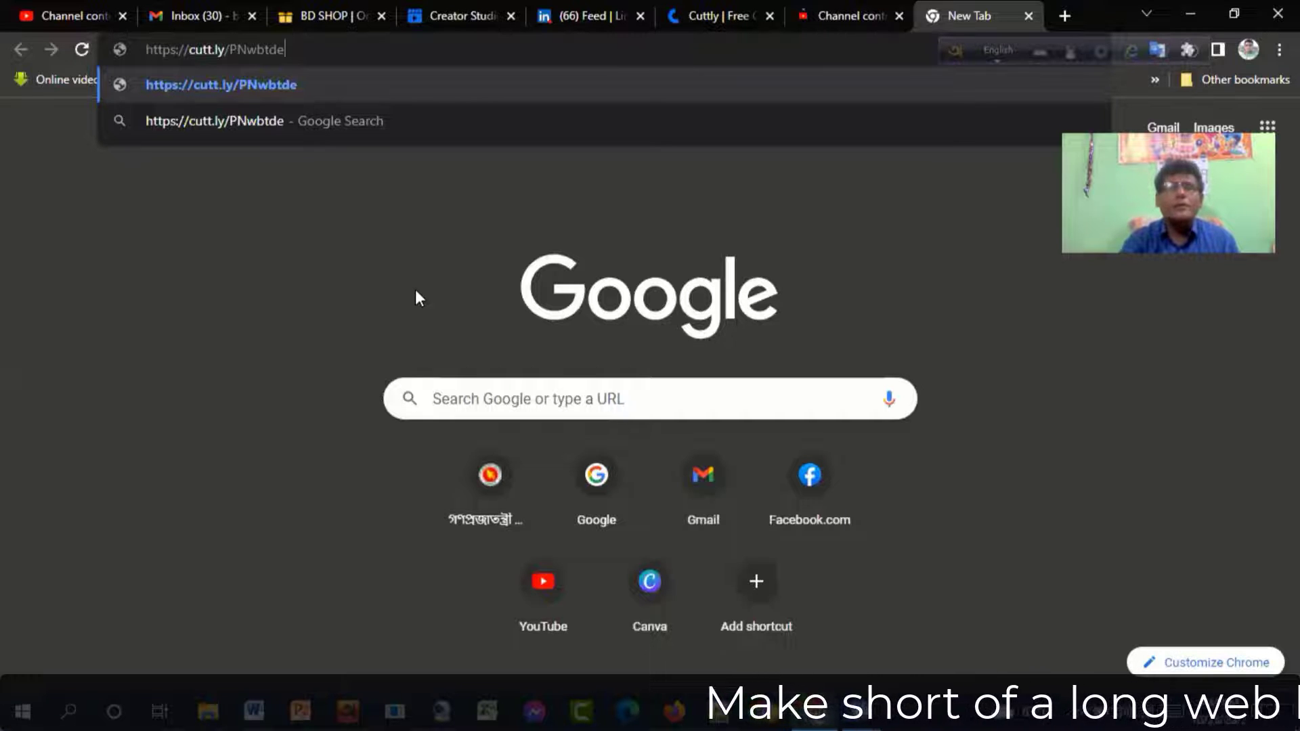
key("Return")
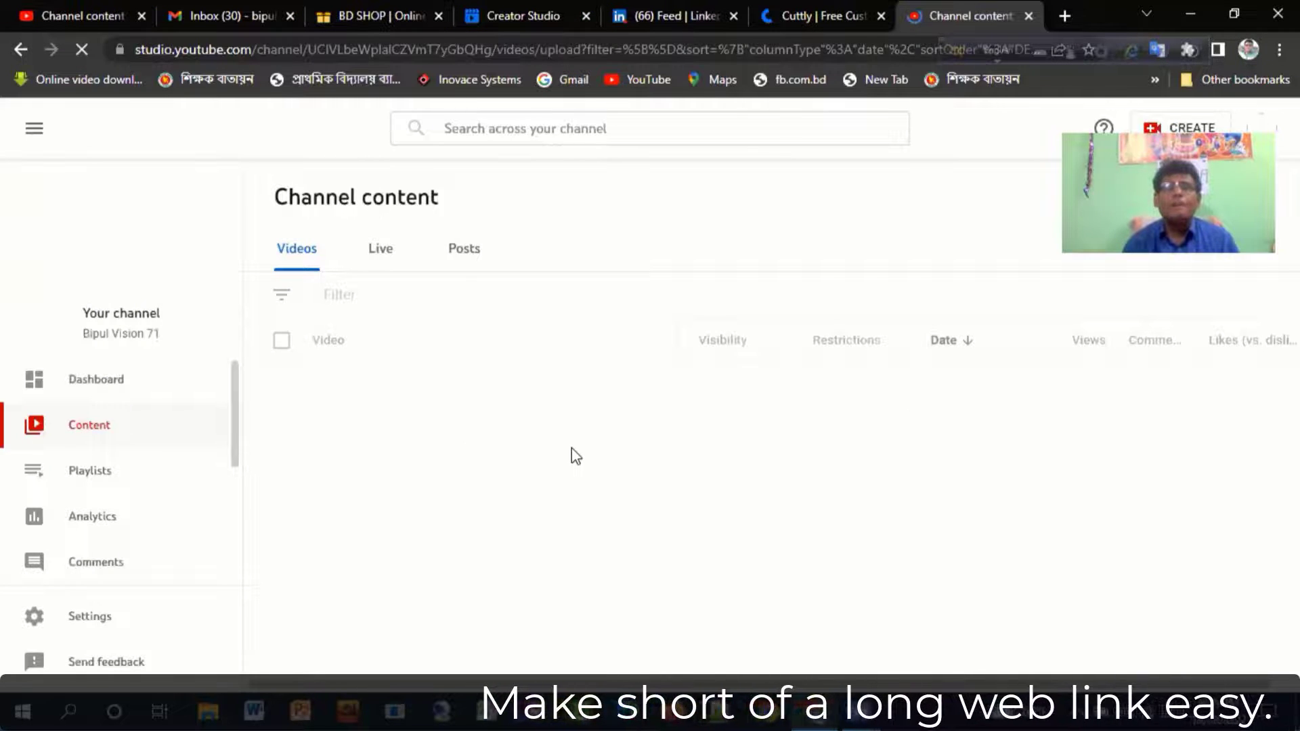